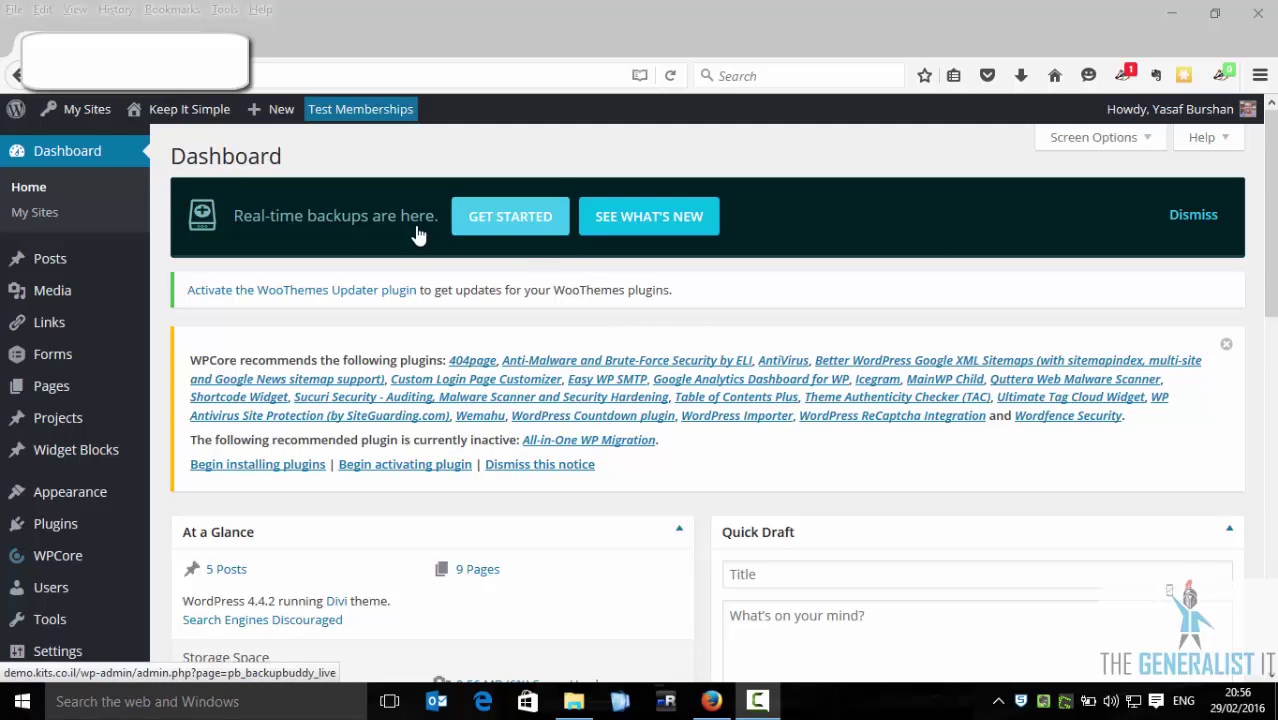
Go to the Network Admin Settings page and dismiss the membership activation notice.
mouse_move(90, 112)
mouse_move(105, 142)
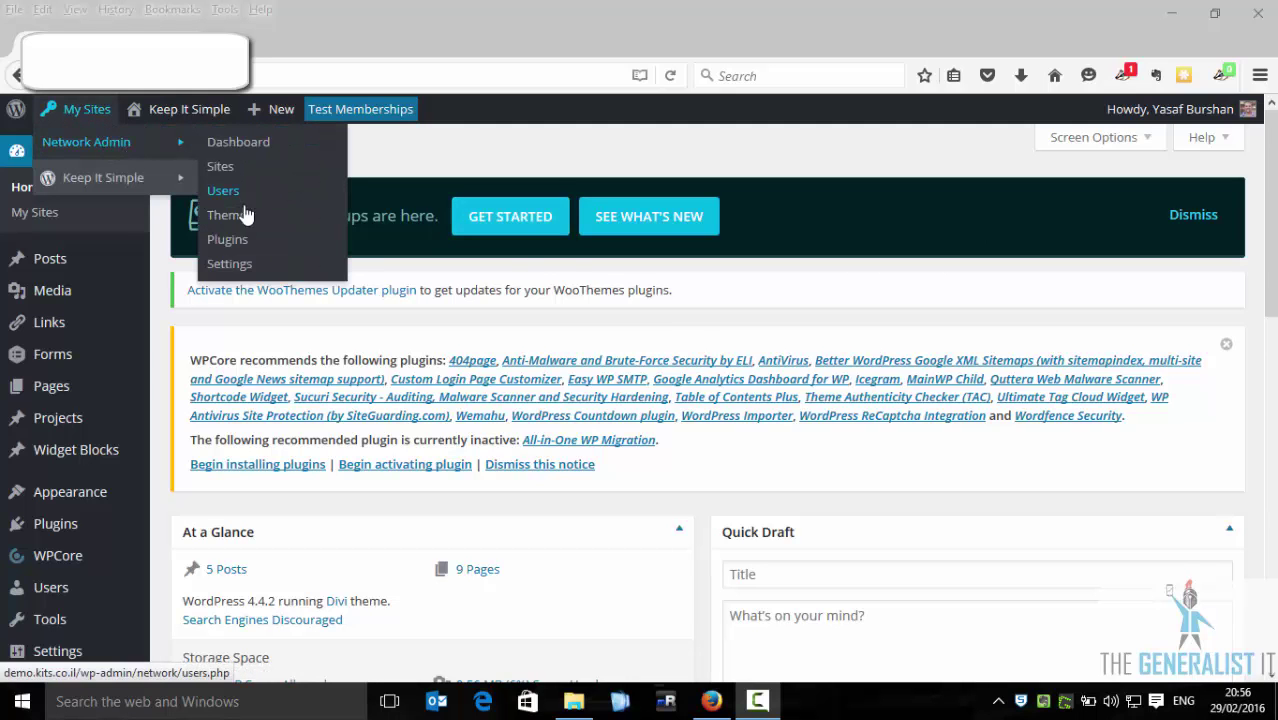
click(233, 267)
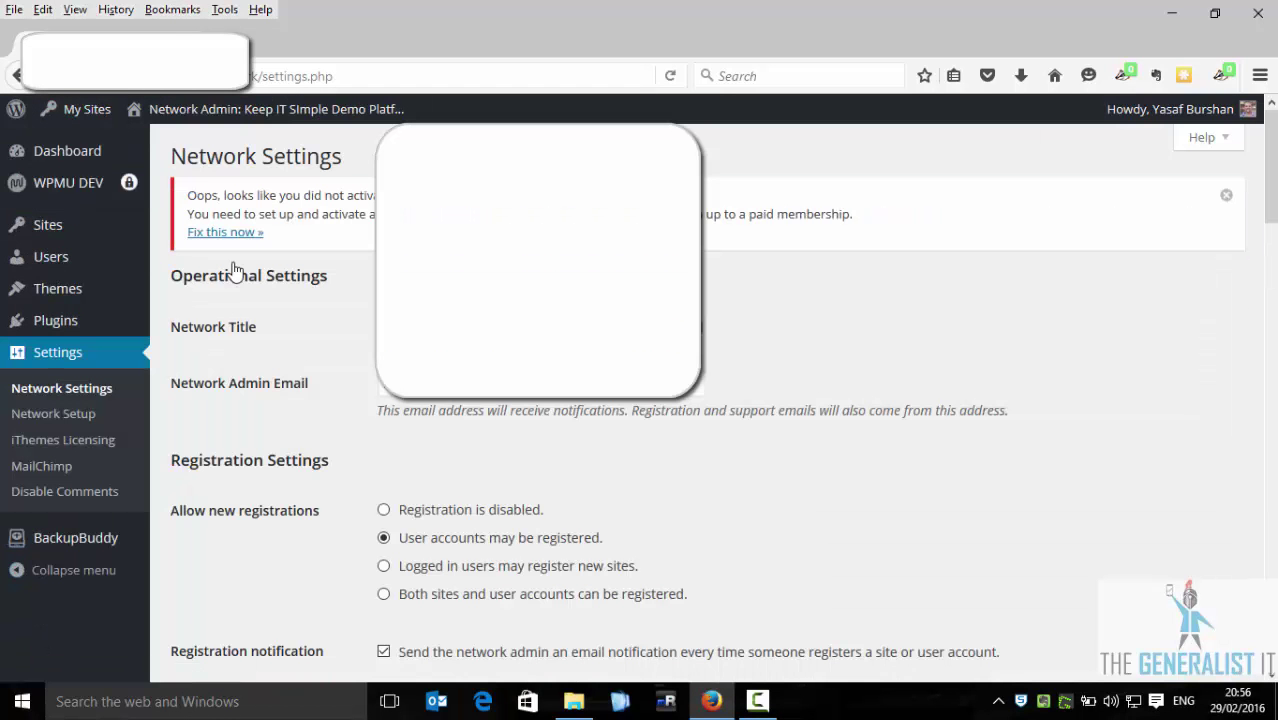
click(1226, 195)
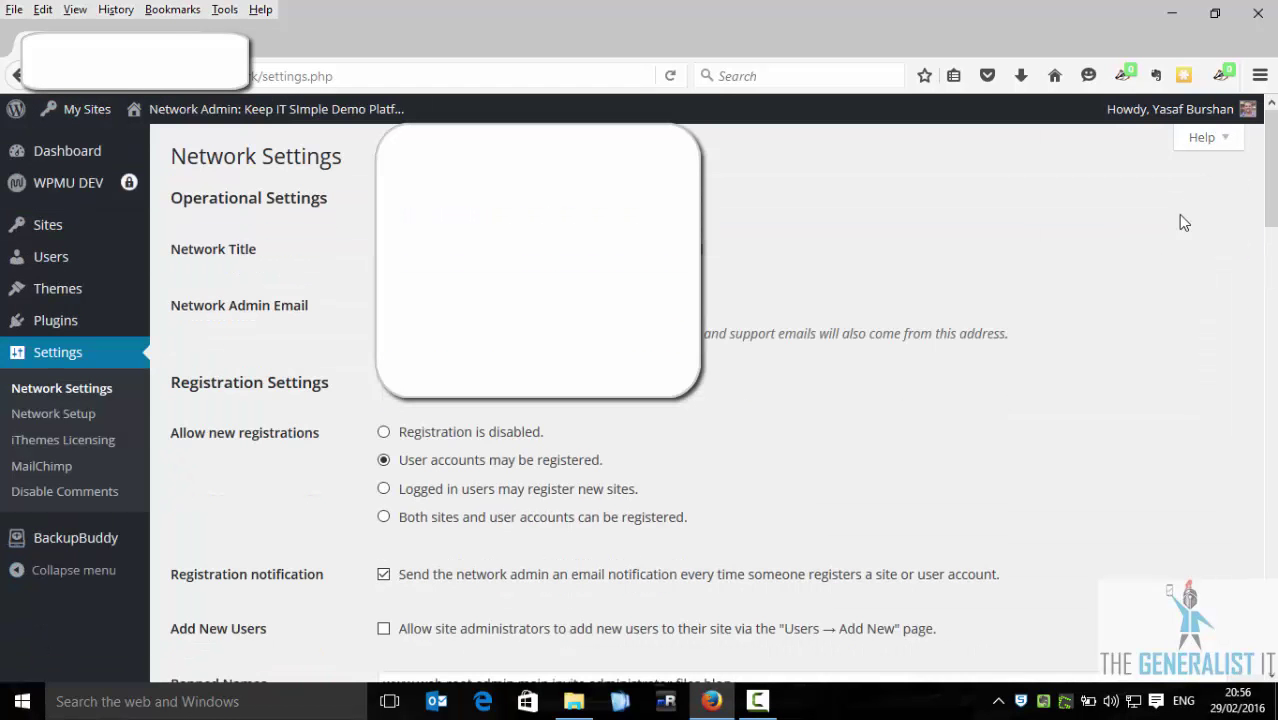
Show BackupBuddy's Advanced Settings / Troubleshooting tab, down to the Zip section.
mouse_move(90, 547)
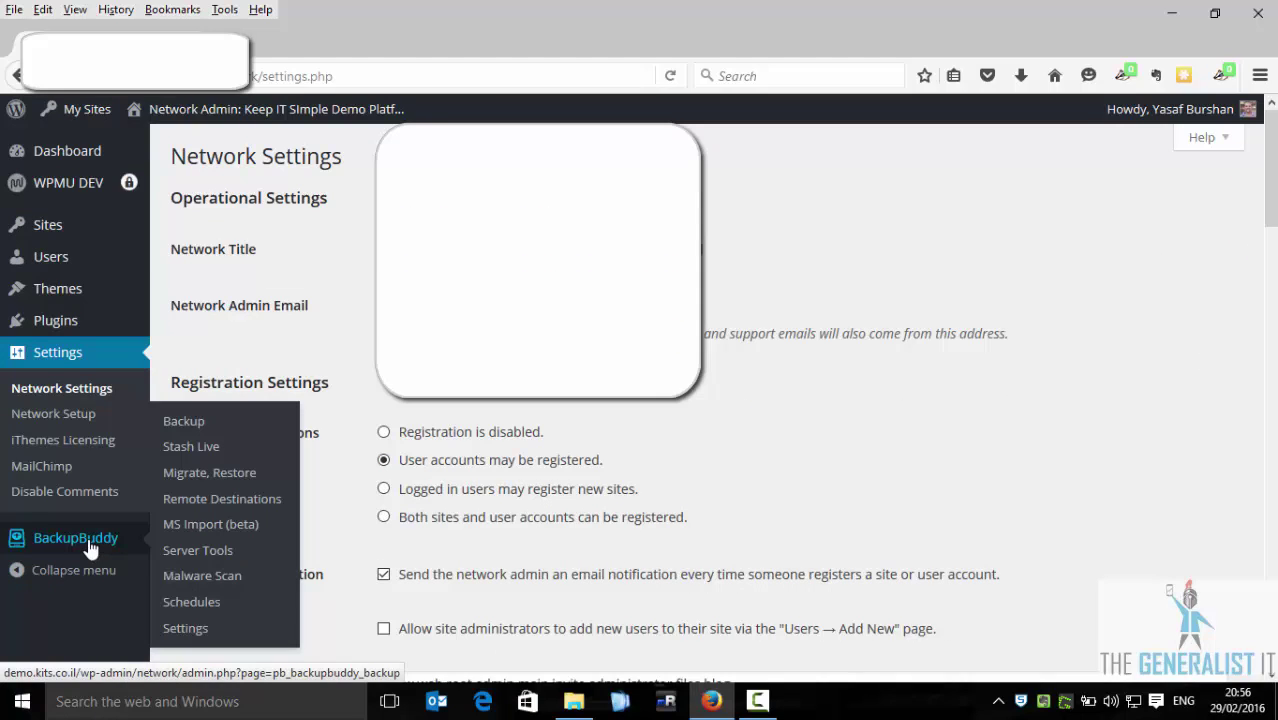
click(181, 630)
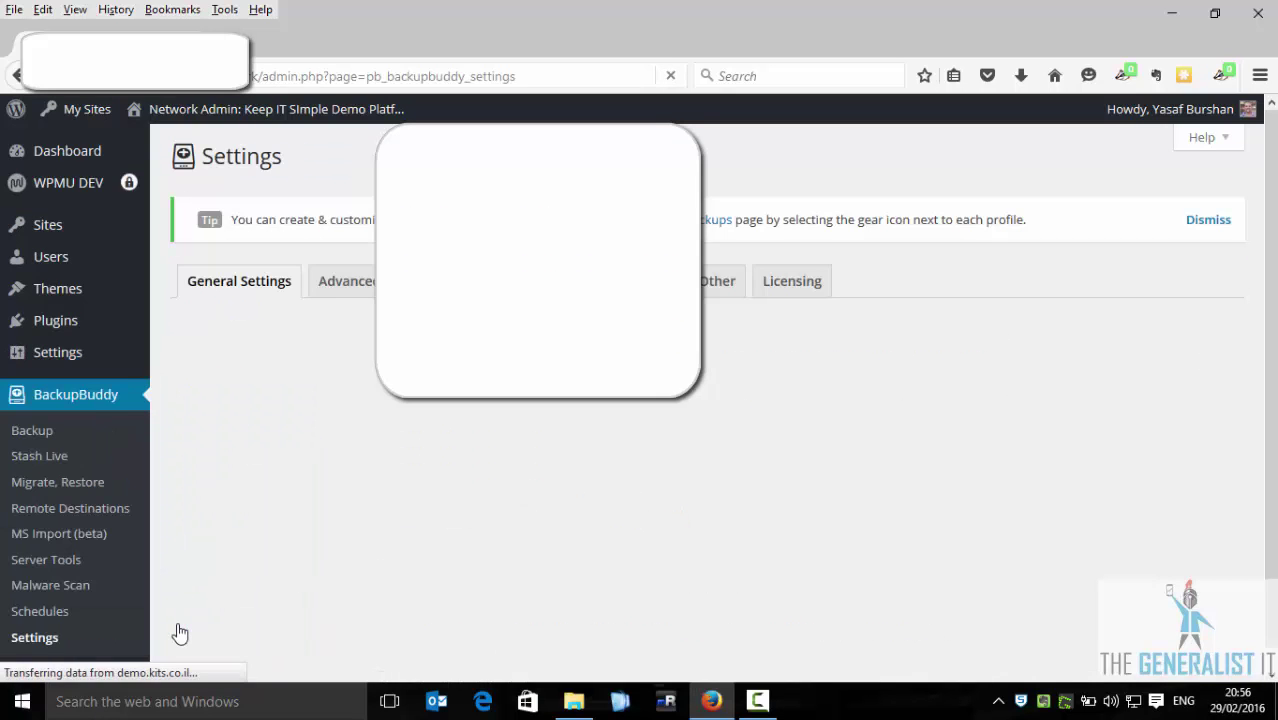
click(421, 251)
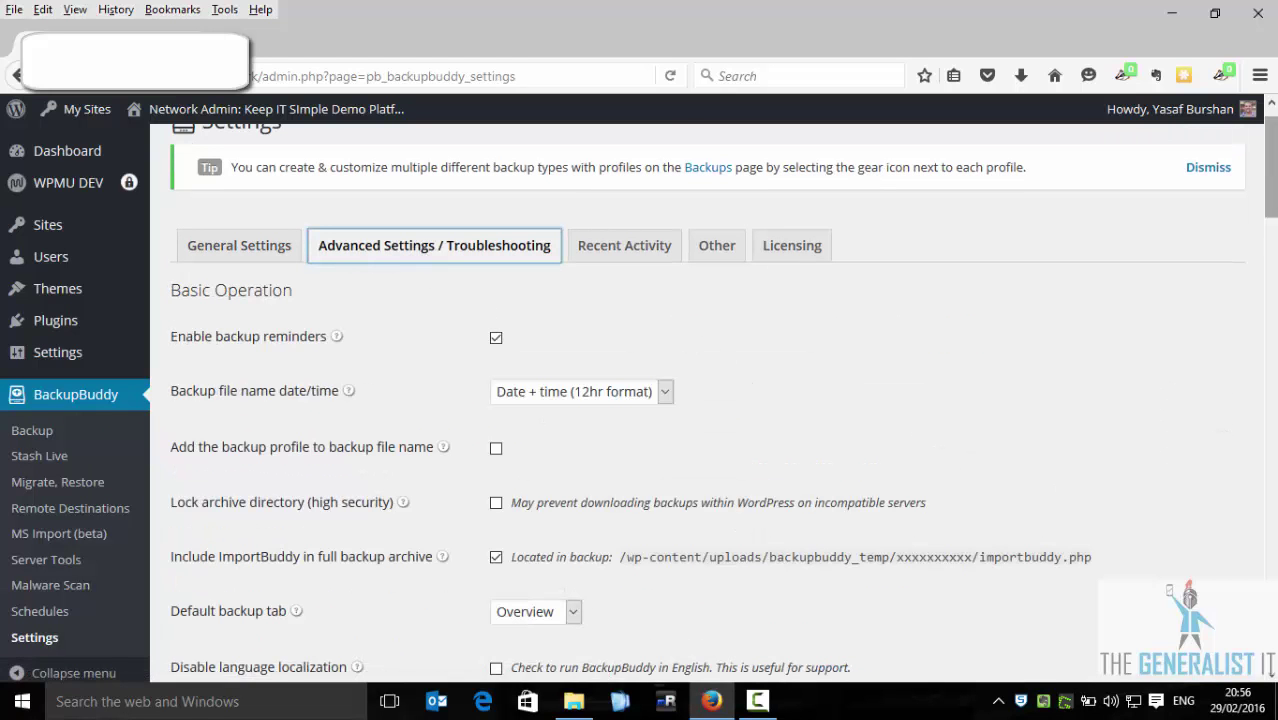
scroll(1269, 170, down, 1)
scroll(1269, 170, down, 8)
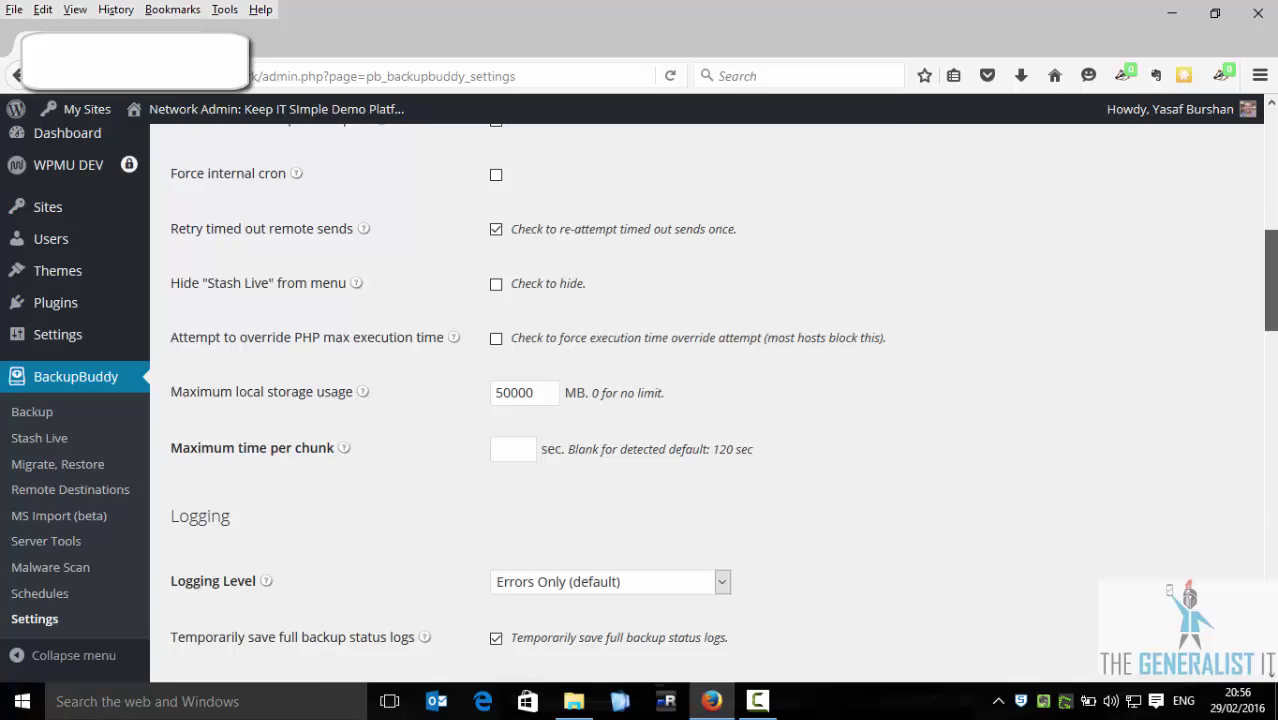
scroll(723, 409, down, 9)
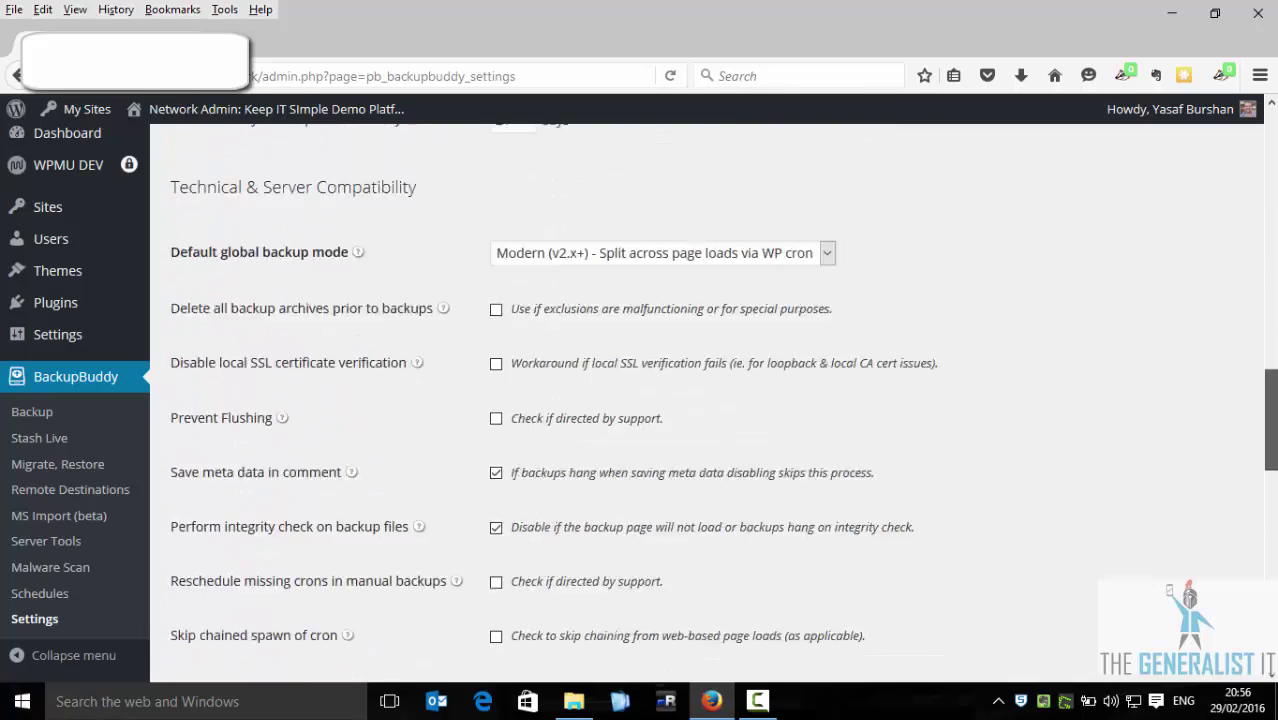
scroll(723, 409, down, 8)
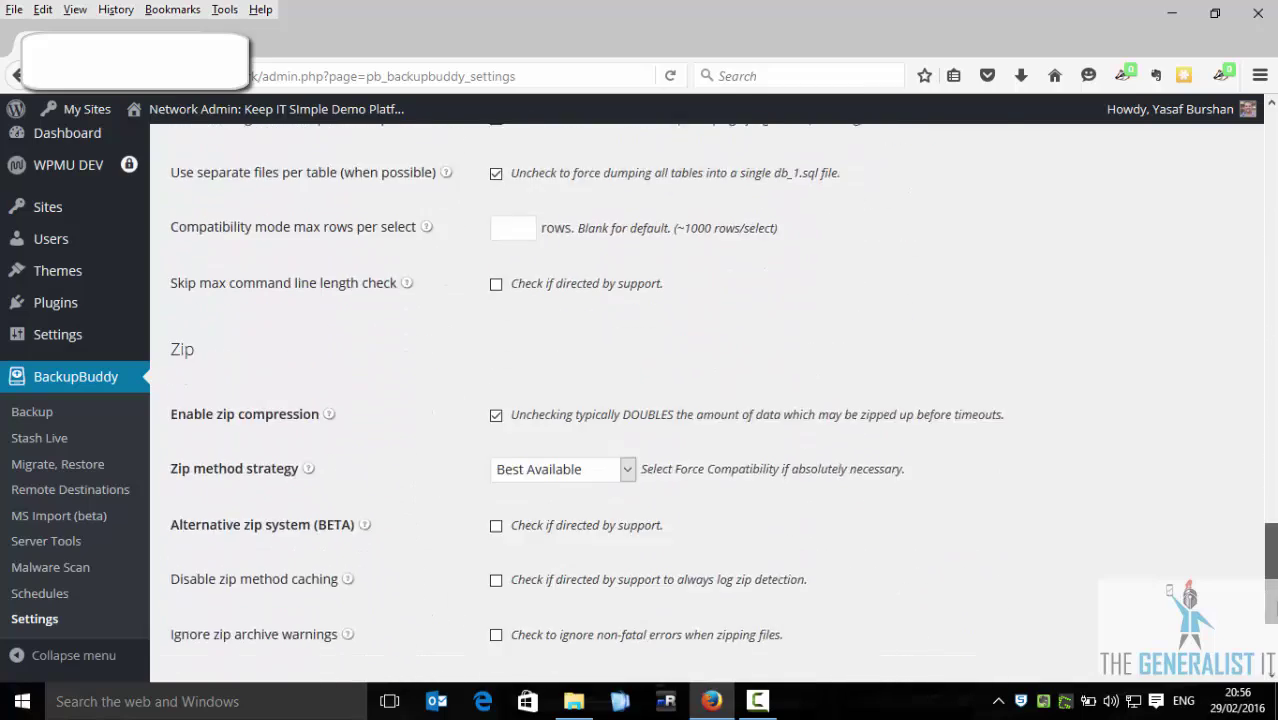
scroll(1121, 465, down, 1)
scroll(362, 350, down, 1)
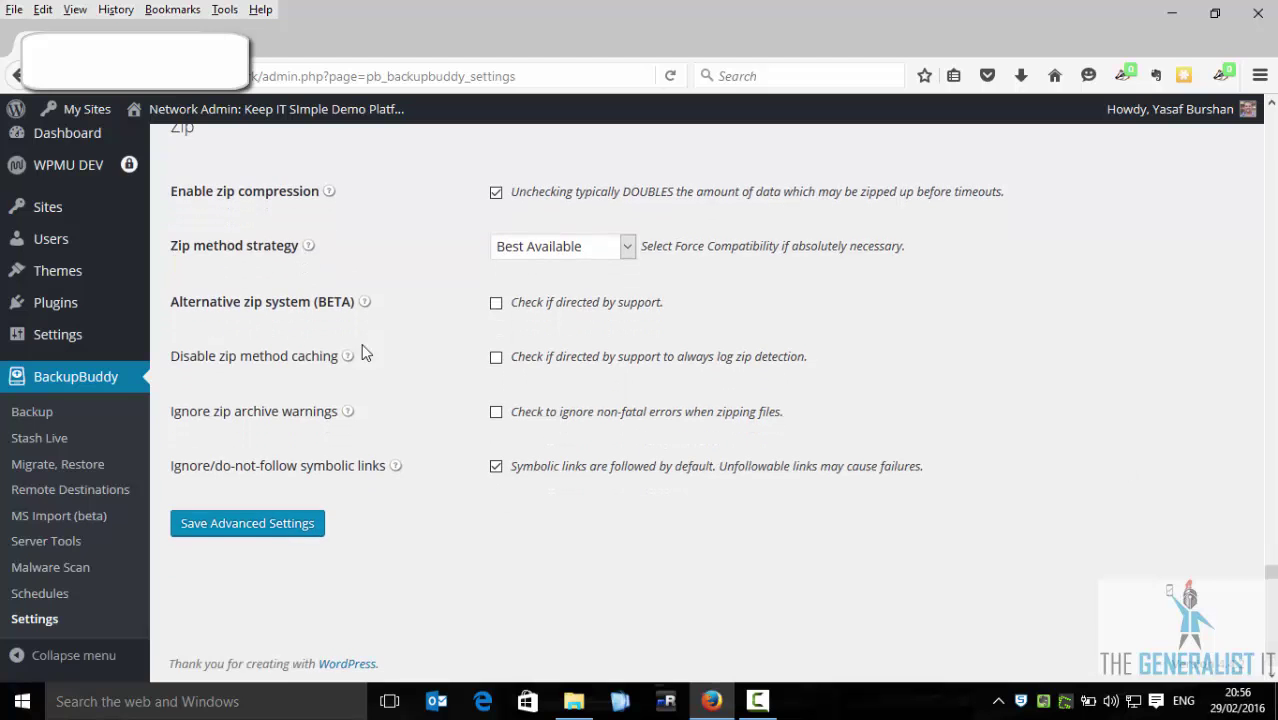
scroll(1210, 345, up, 1)
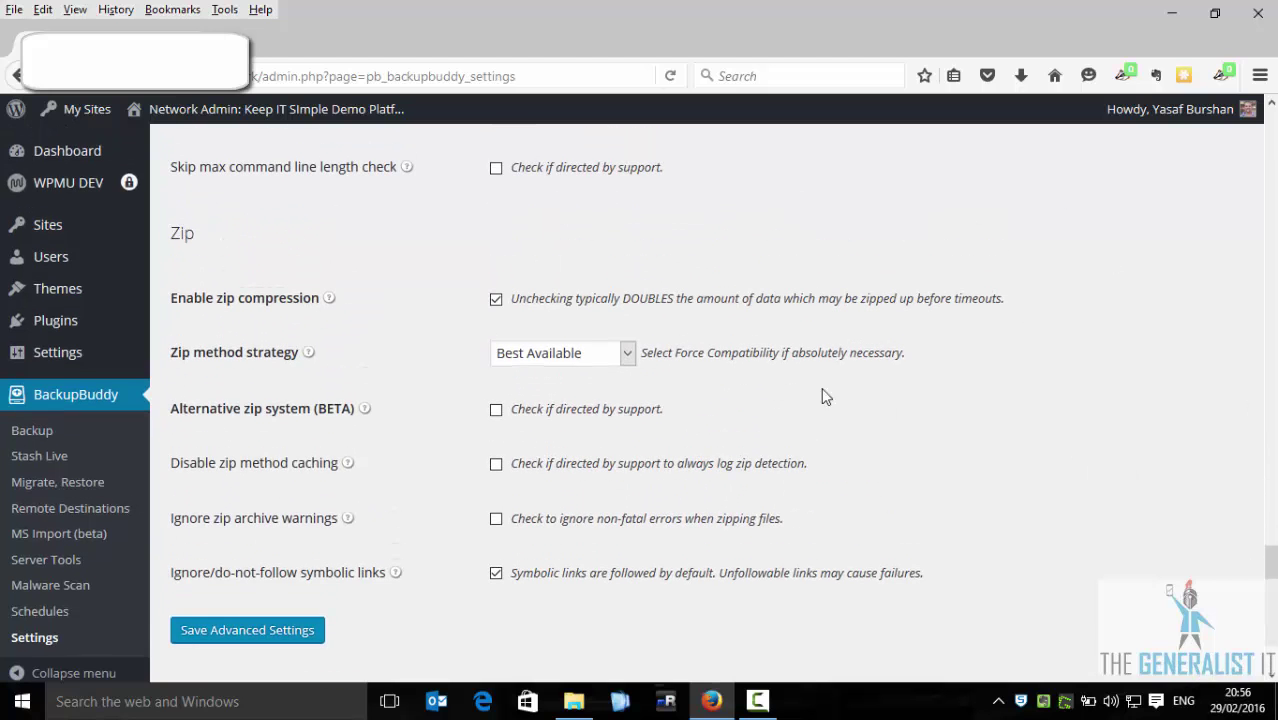
scroll(700, 375, down, 1)
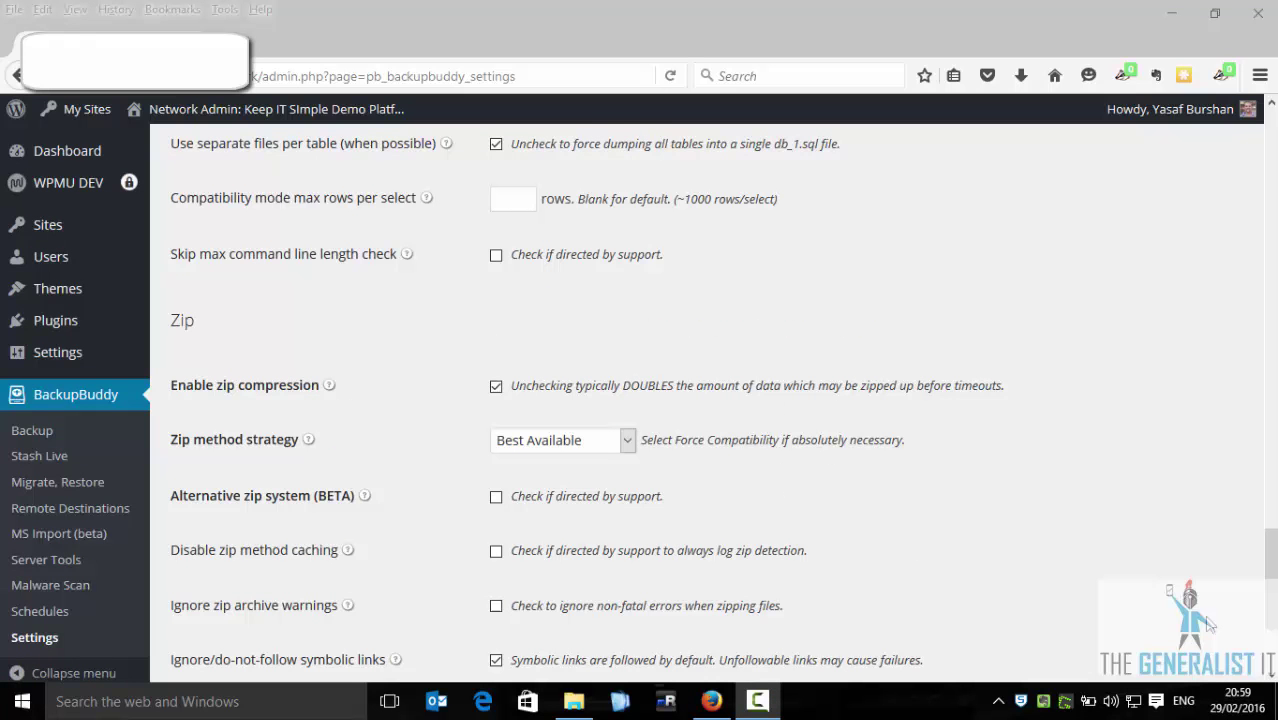
Skip BackupBuddy's setup wizard and start a Complete Backup from the Backup page.
click(46, 433)
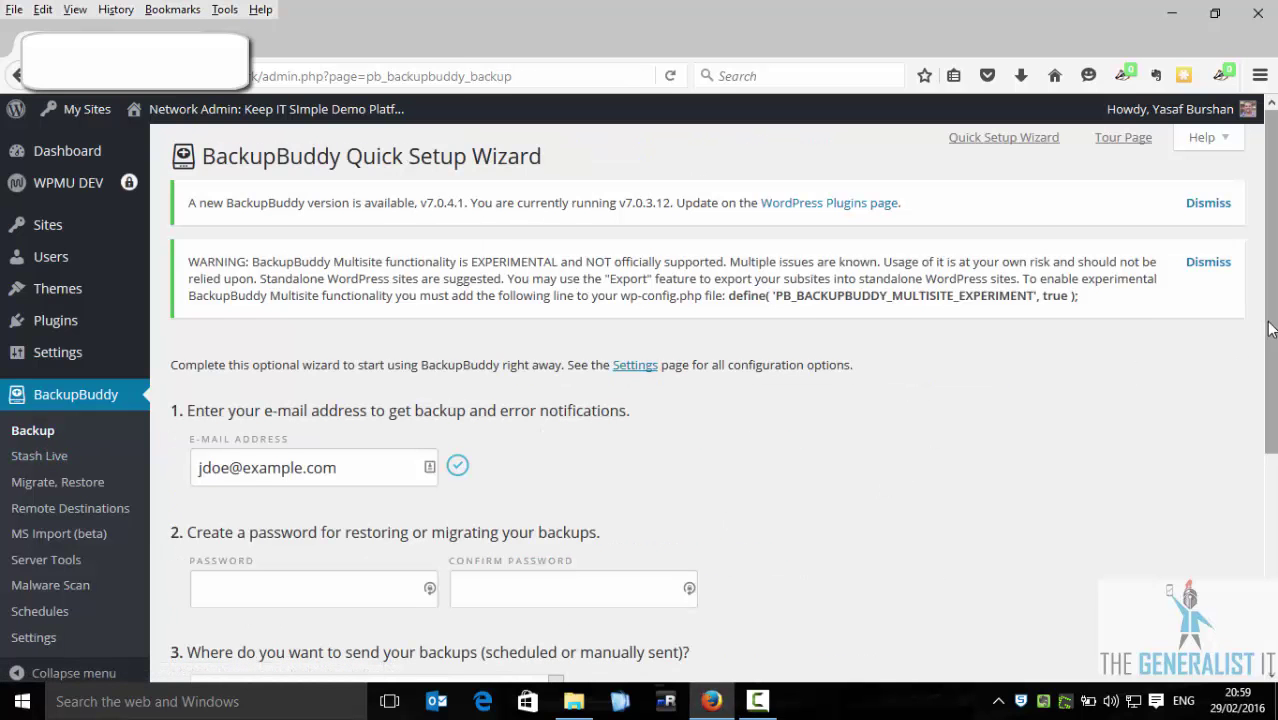
scroll(1269, 326, down, 3)
scroll(640, 400, down, 2)
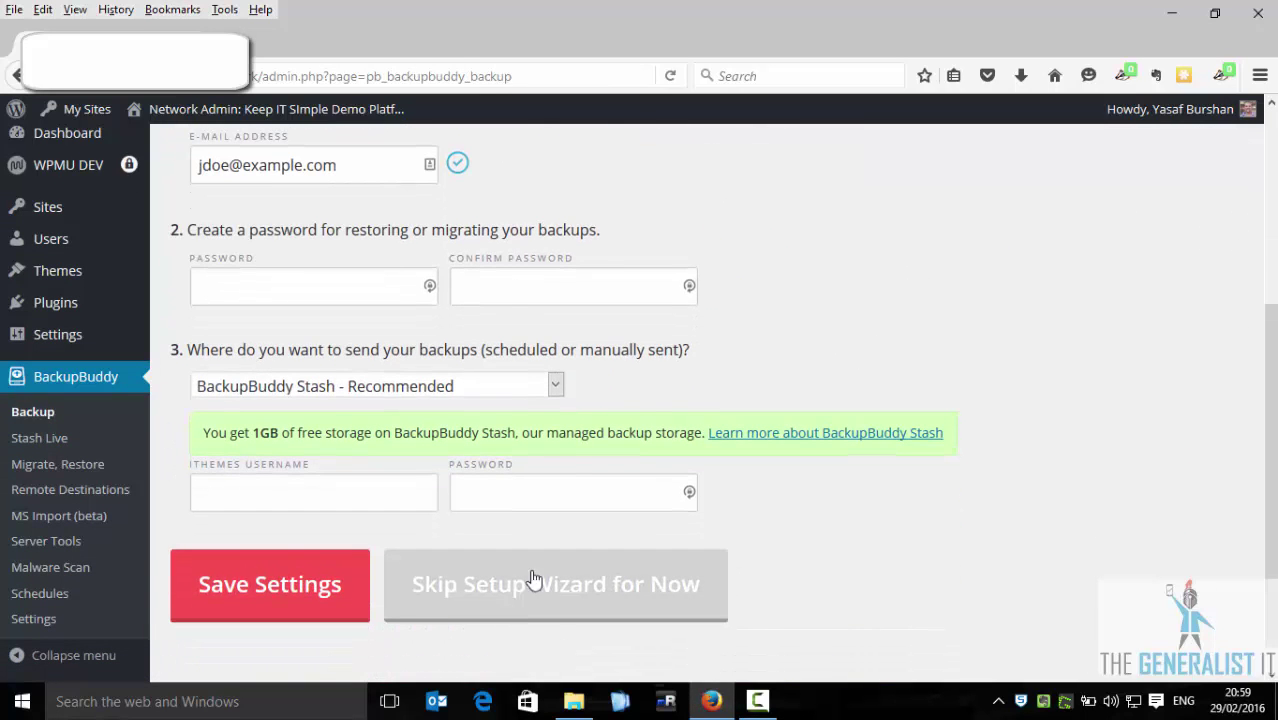
click(527, 600)
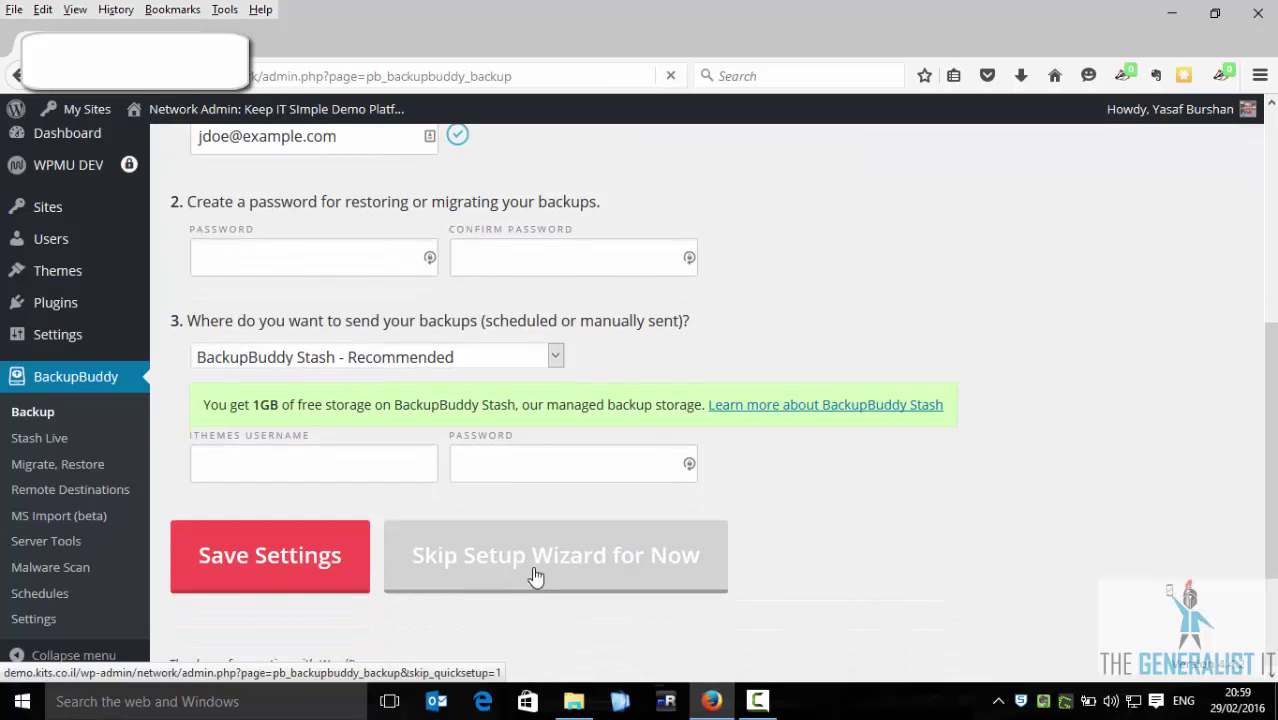
scroll(1044, 511, down, 1)
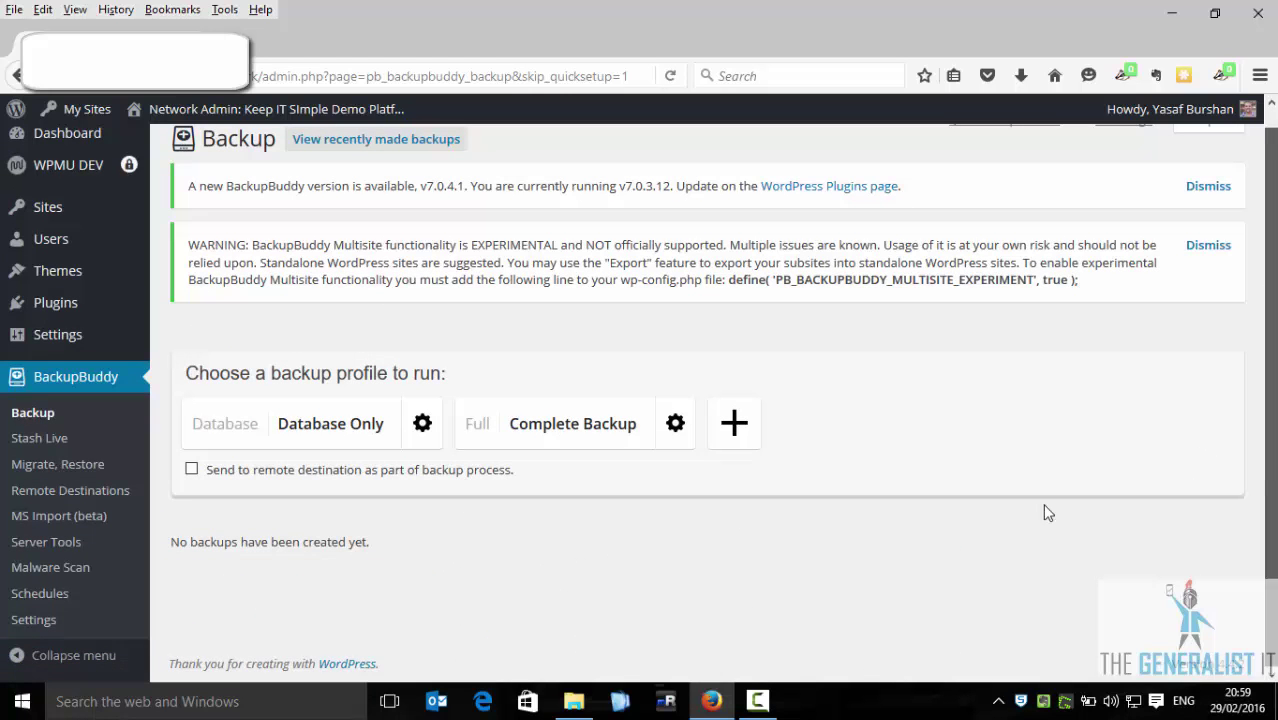
click(587, 425)
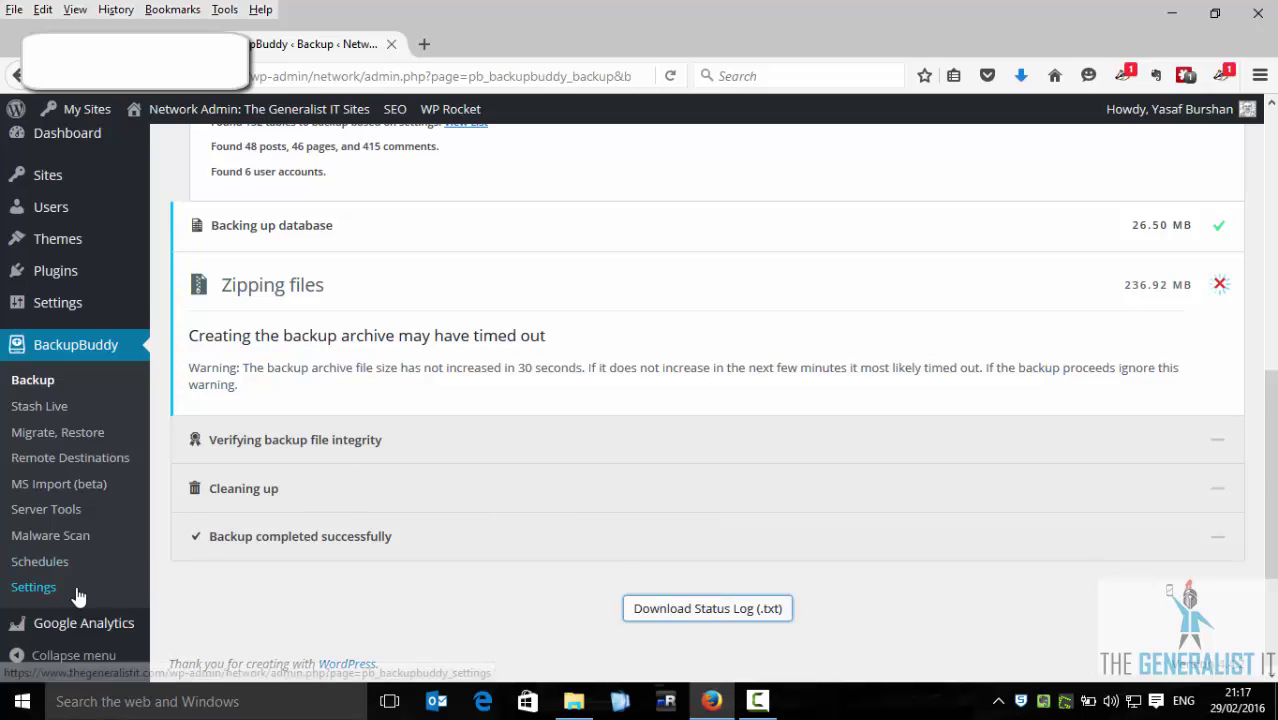
Reopen BackupBuddy's Advanced Settings / Troubleshooting tab with the Zip options in view.
click(33, 587)
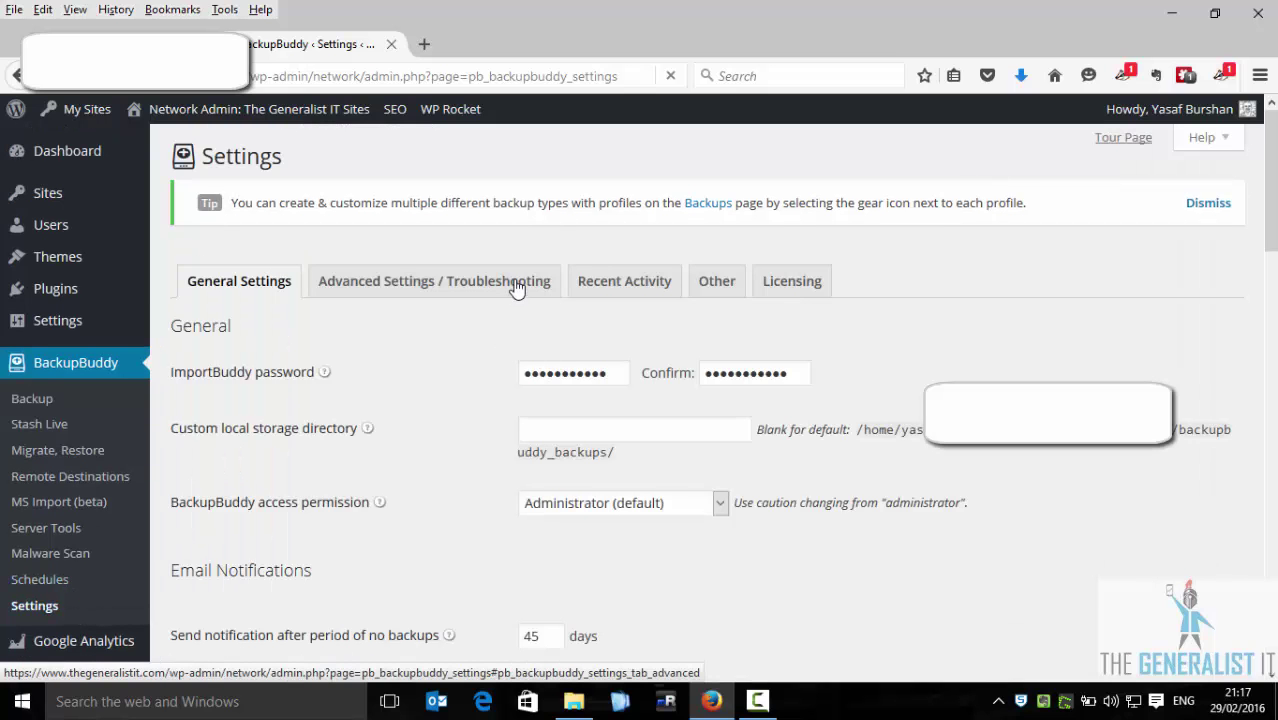
click(516, 288)
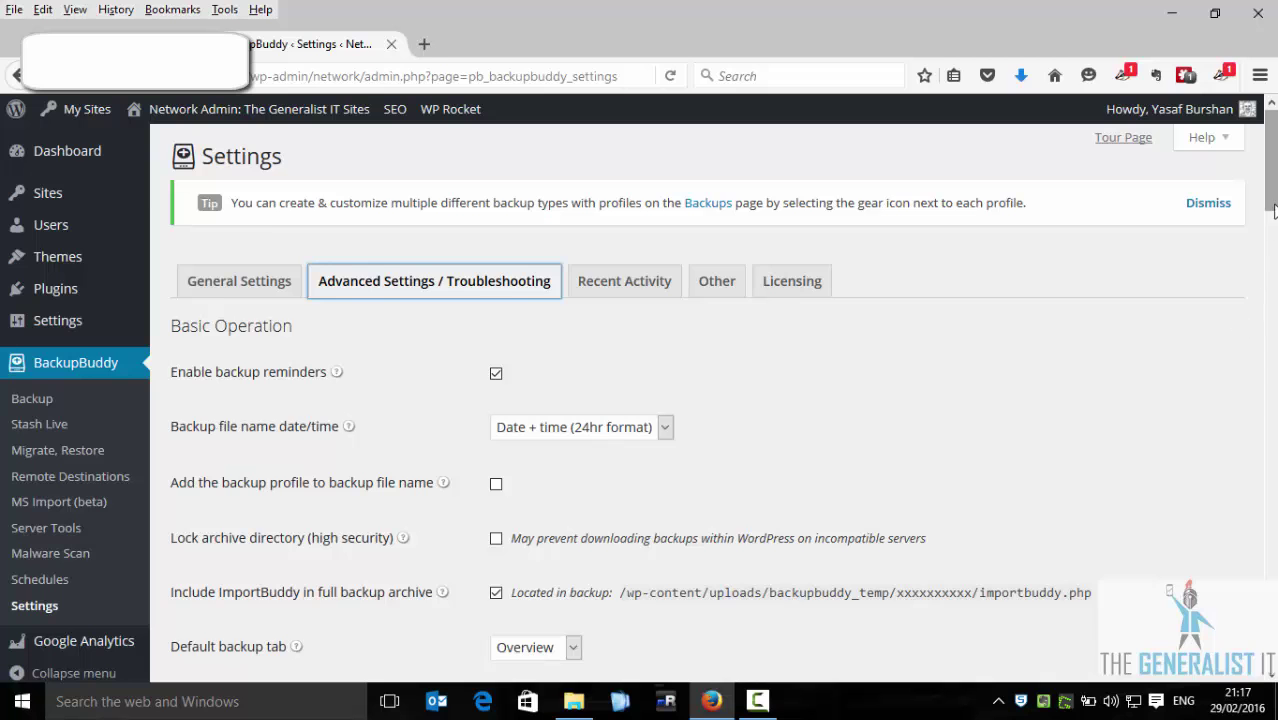
drag(1274, 208, 1272, 566)
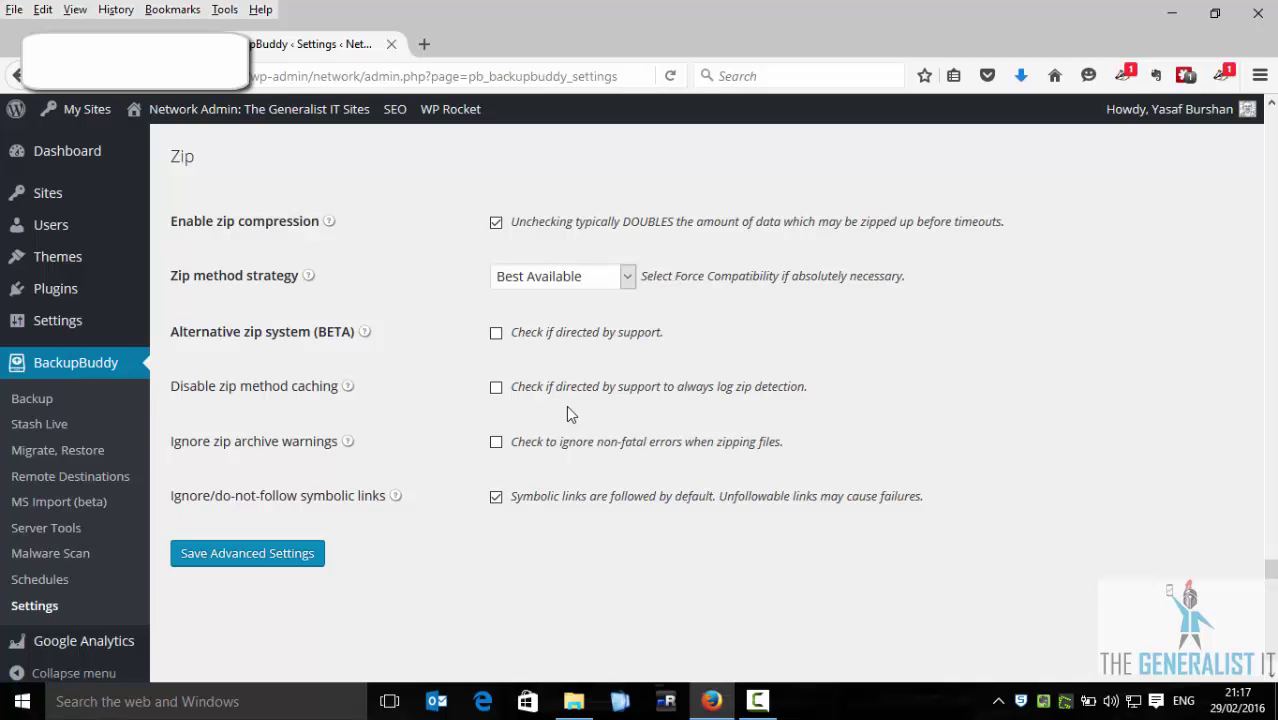
Set the zip method strategy to Force Compatibility and enable the alternative zip system.
click(552, 277)
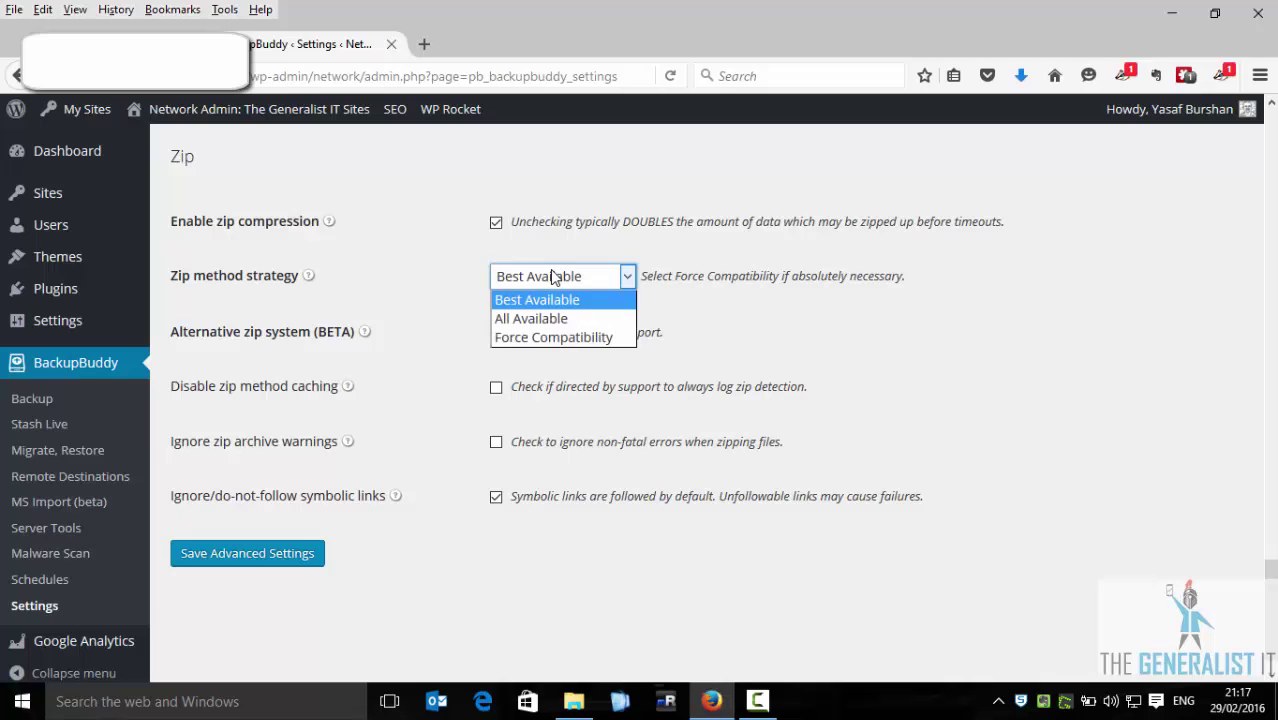
click(556, 338)
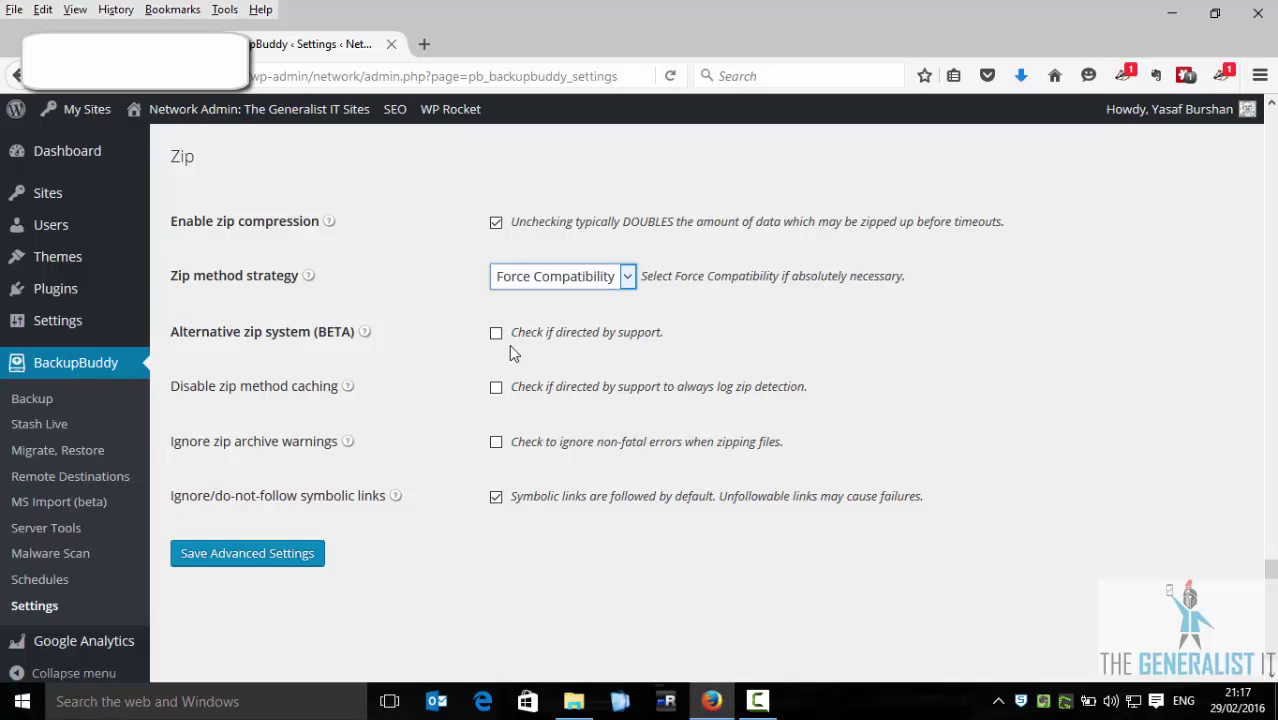
scroll(505, 308, down, 1)
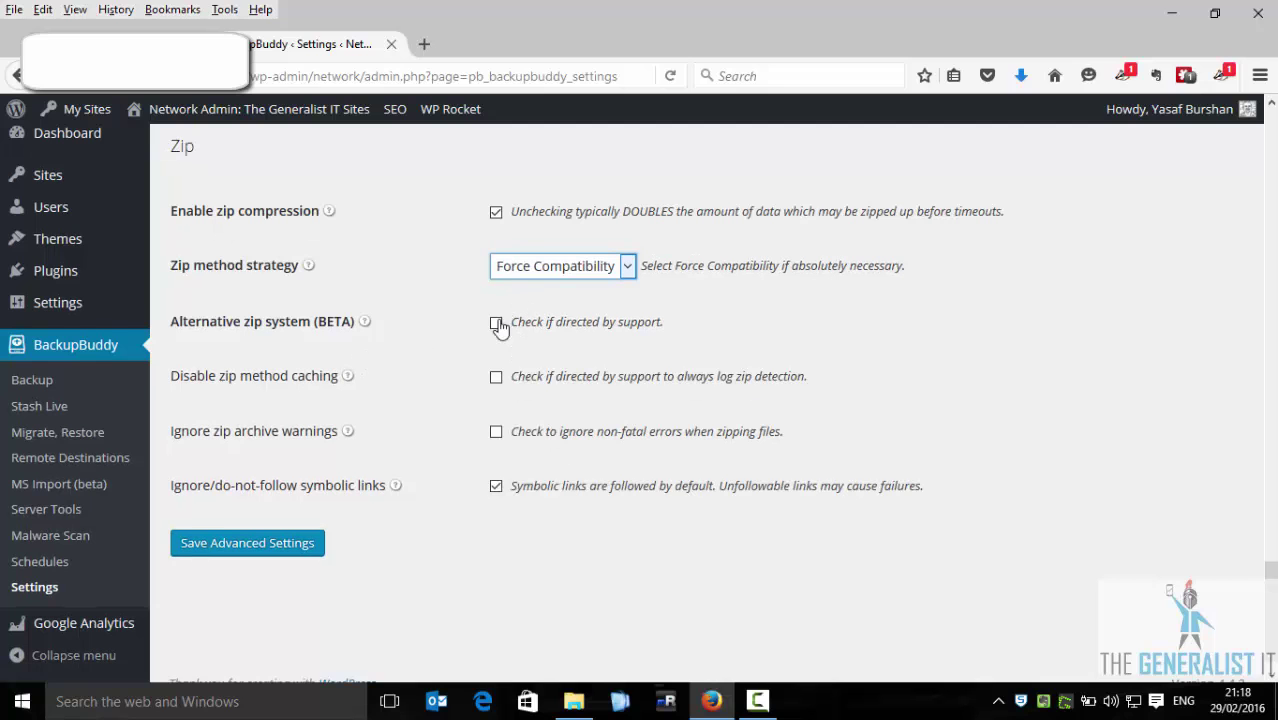
click(497, 325)
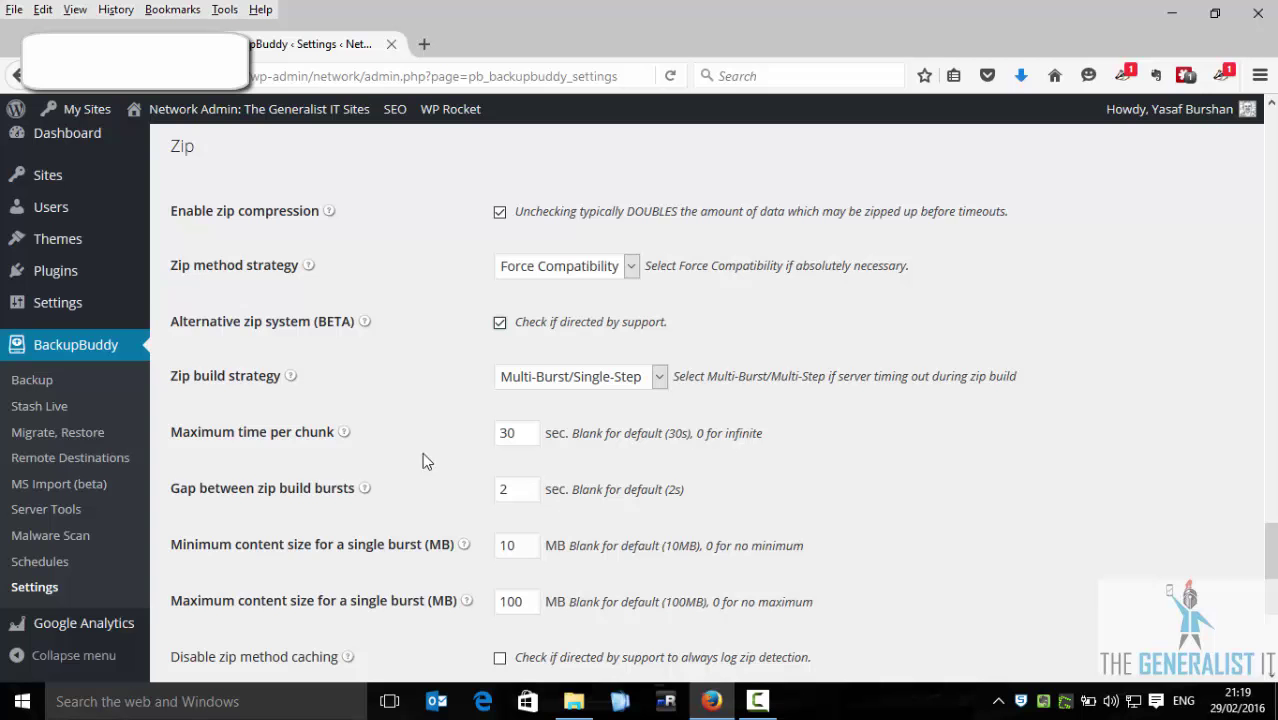
Disable zip method caching, ignore zip archive warnings, and save the advanced settings.
scroll(418, 480, up, 2)
scroll(1250, 590, down, 4)
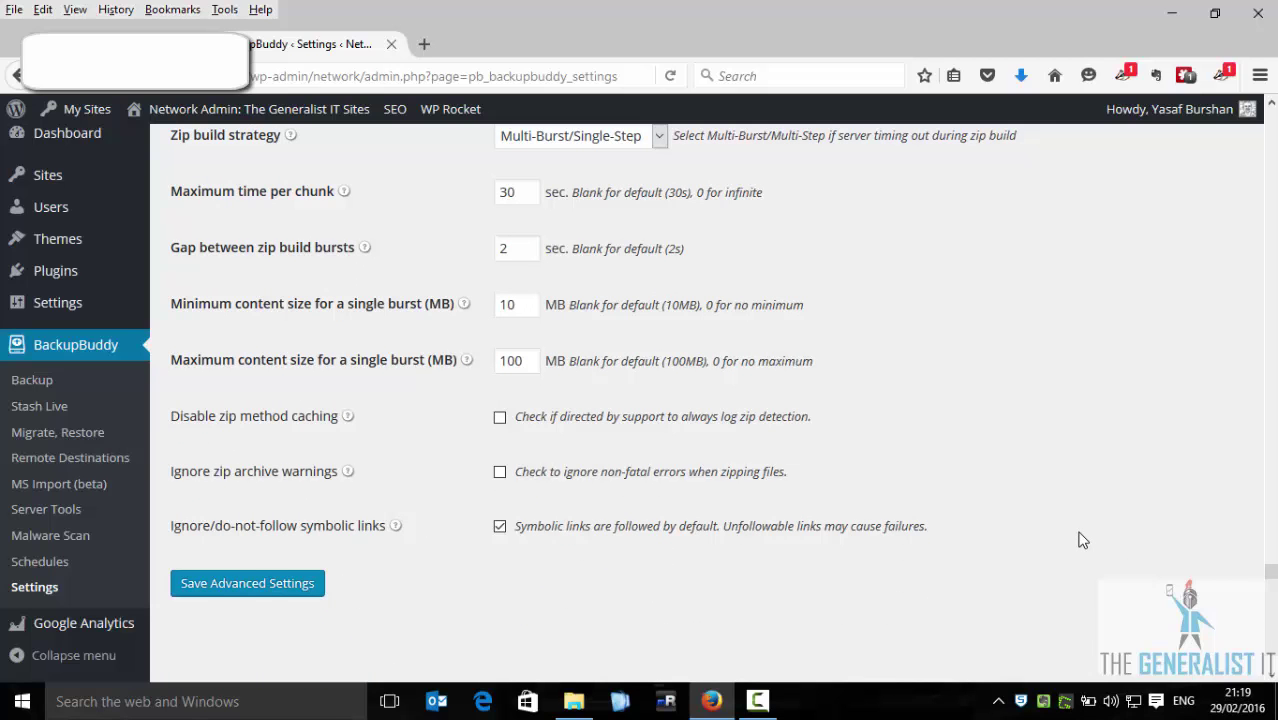
click(499, 417)
click(499, 472)
scroll(304, 585, up, 1)
scroll(304, 585, up, 1)
scroll(800, 570, down, 3)
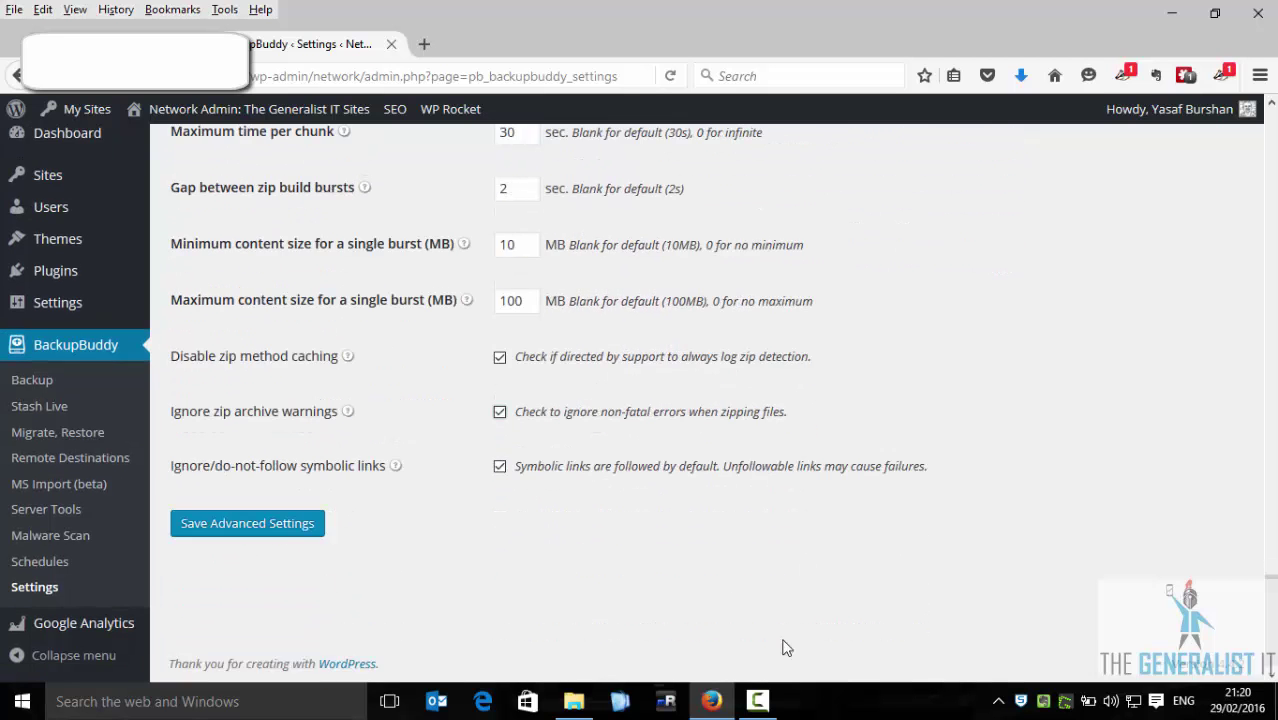
click(266, 533)
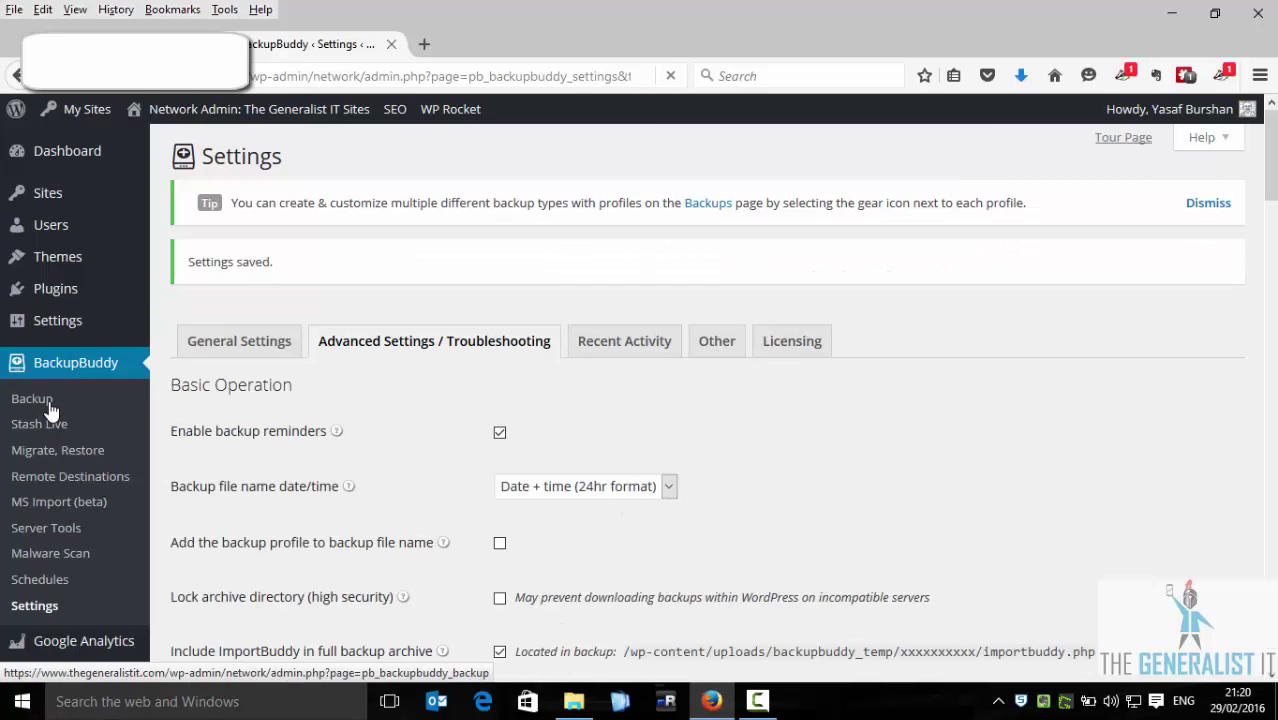
Start a new Complete Backup from BackupBuddy's Backup page.
click(48, 404)
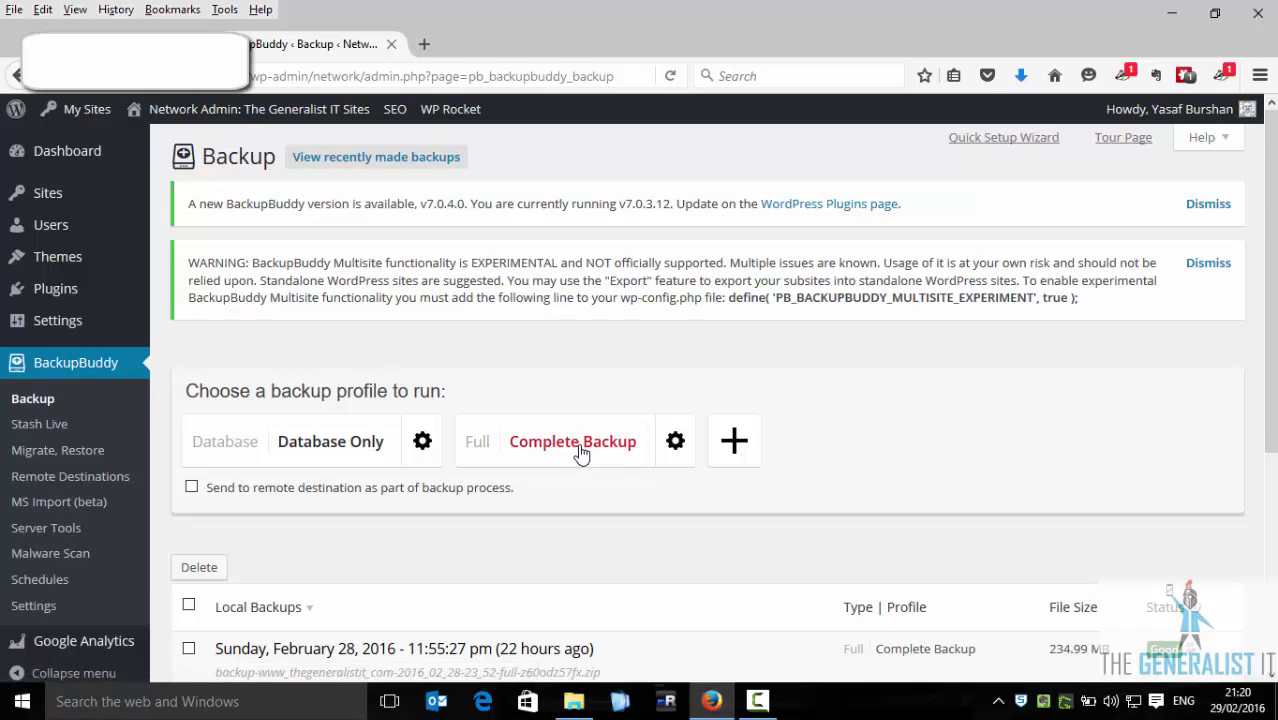
click(581, 453)
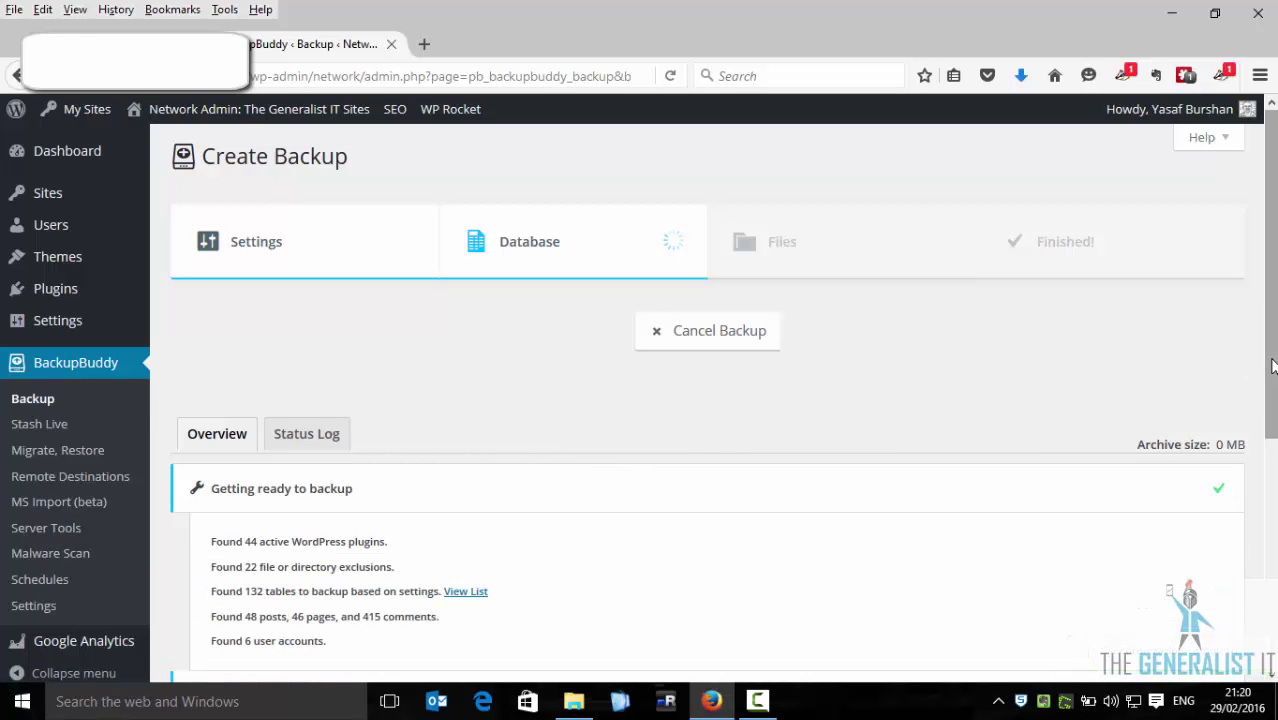
Scroll down to follow the backup's progress as it dumps the database.
scroll(1272, 366, down, 1)
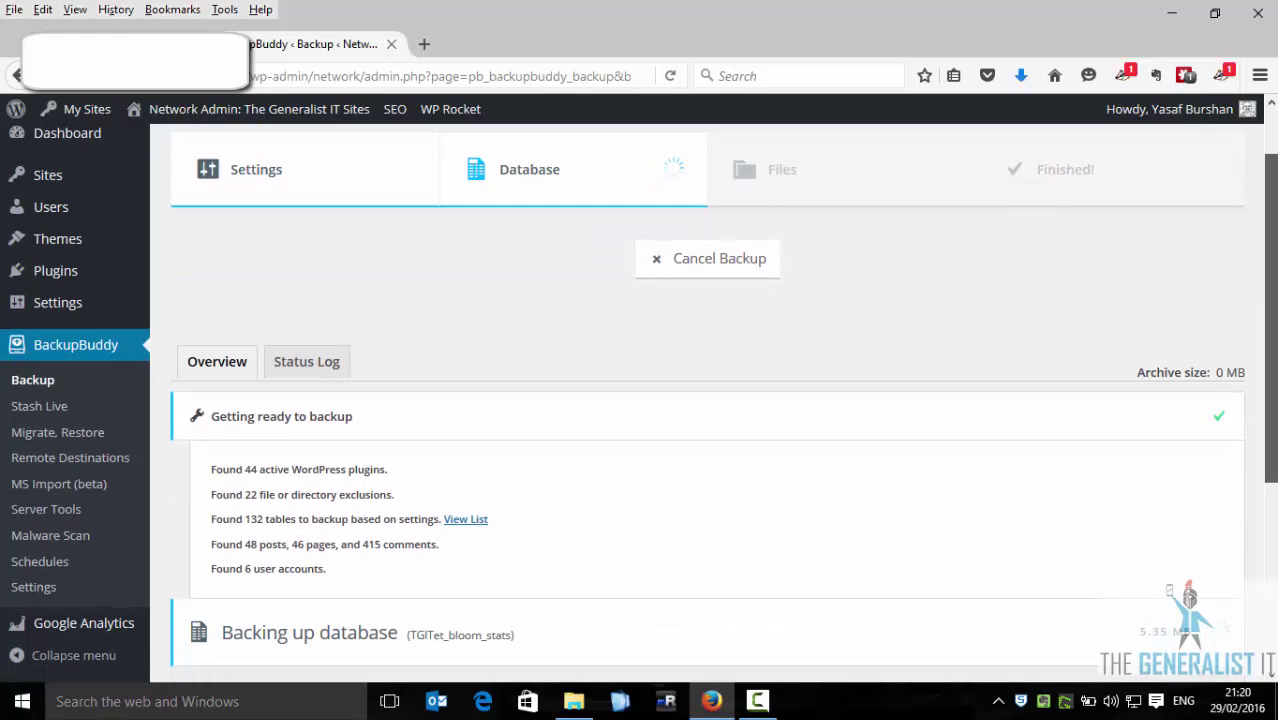